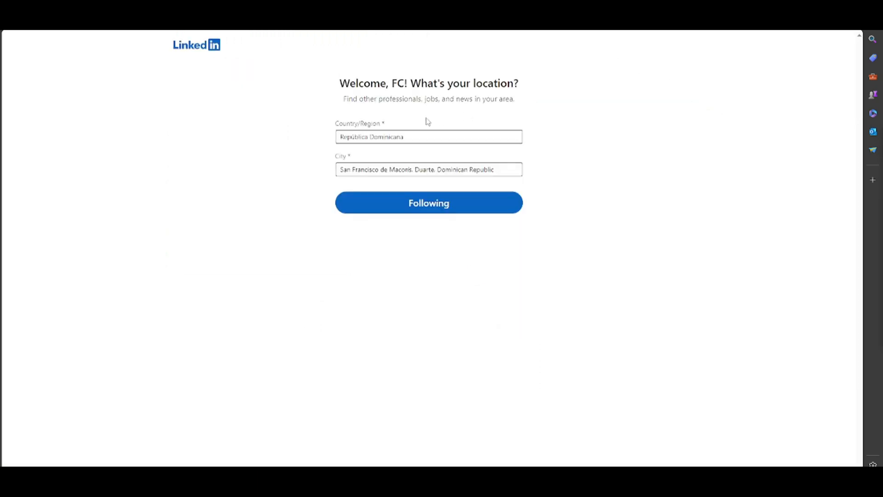
- Confirm the suggested location and enter Universidad Europea as the educational institution, with study years 2012 to 2024
click(435, 210)
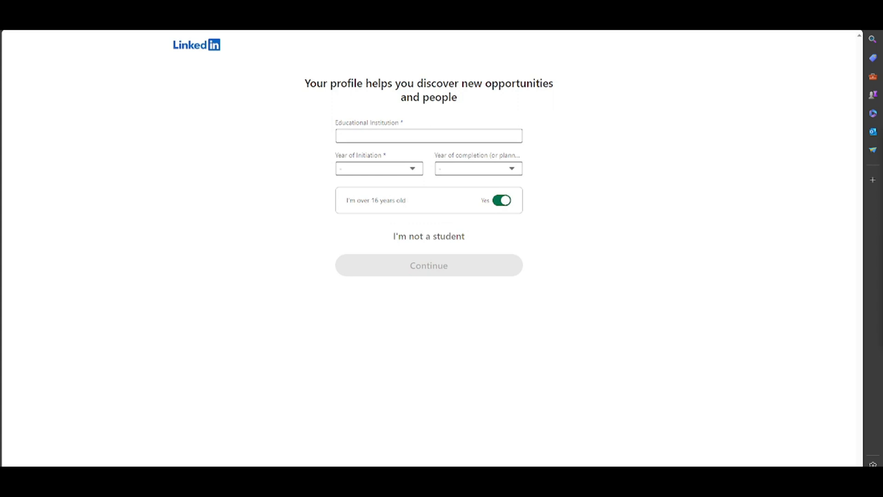
click(454, 136)
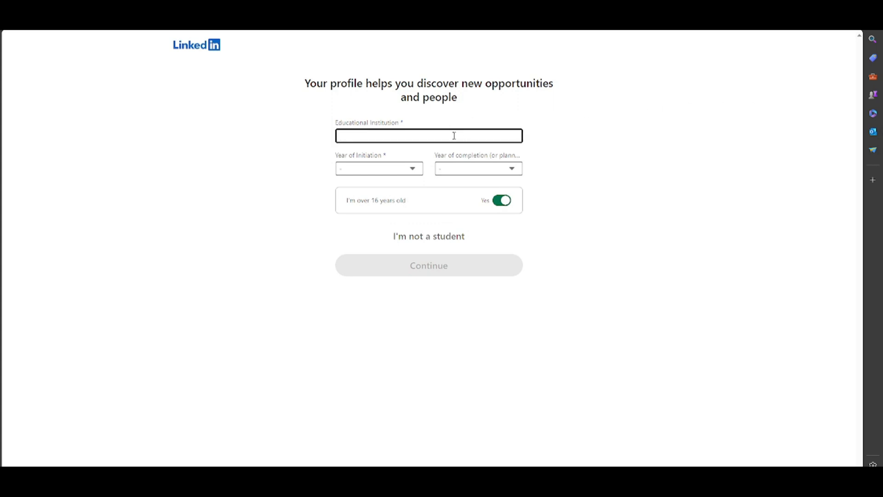
text(uni)
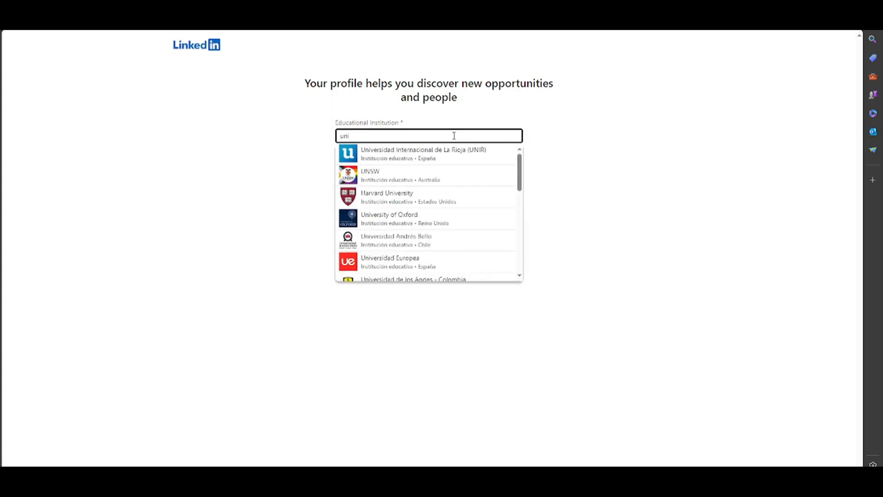
click(450, 171)
click(378, 167)
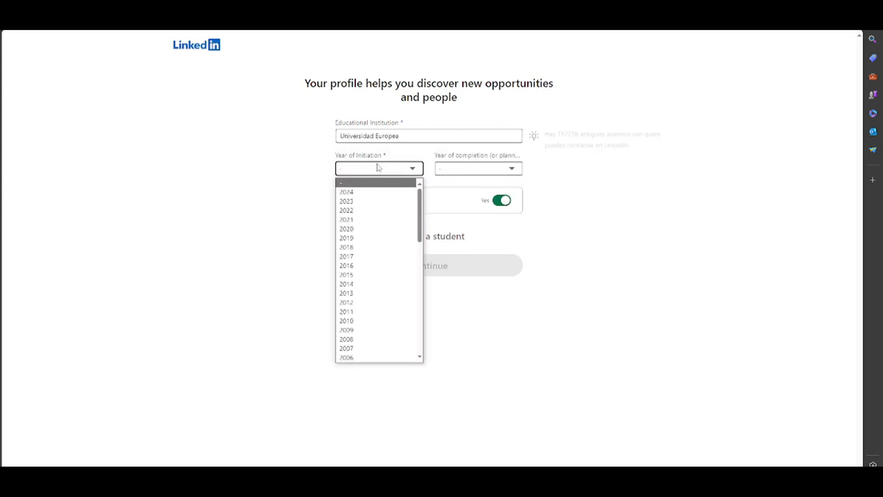
click(360, 302)
click(485, 173)
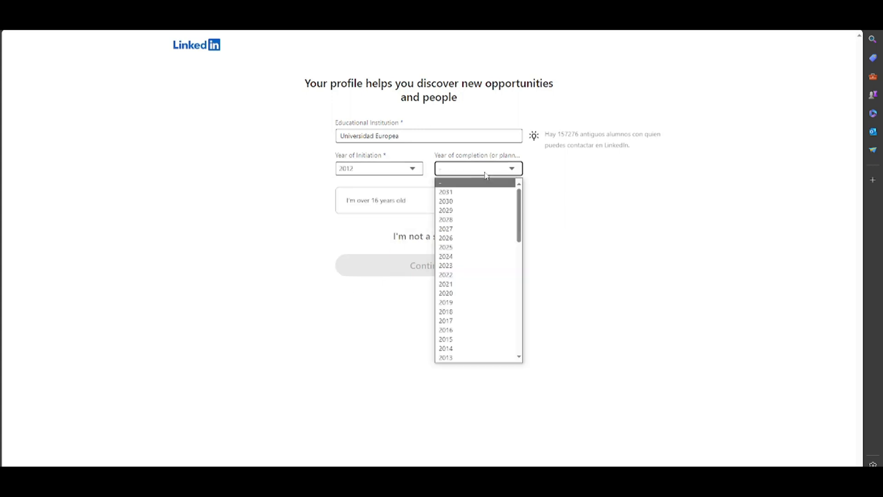
click(458, 256)
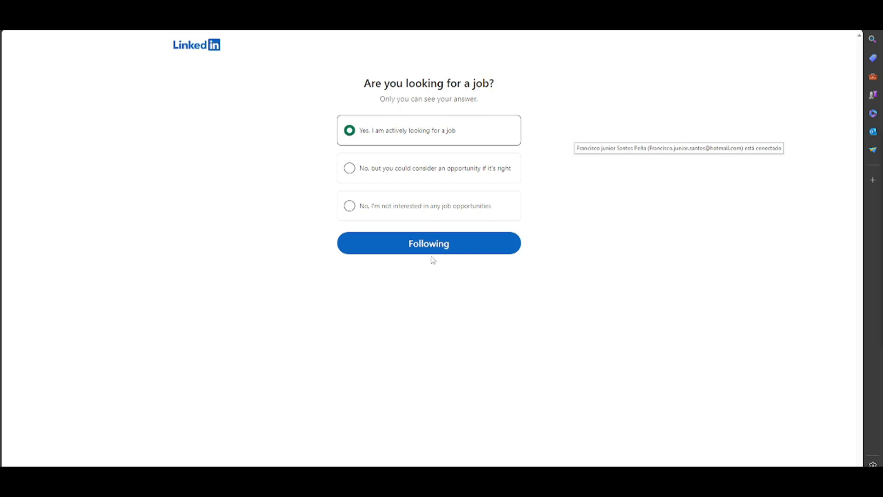
- Answer the job search question with "No, I'm not interested in any job opportunities" and continue
click(403, 216)
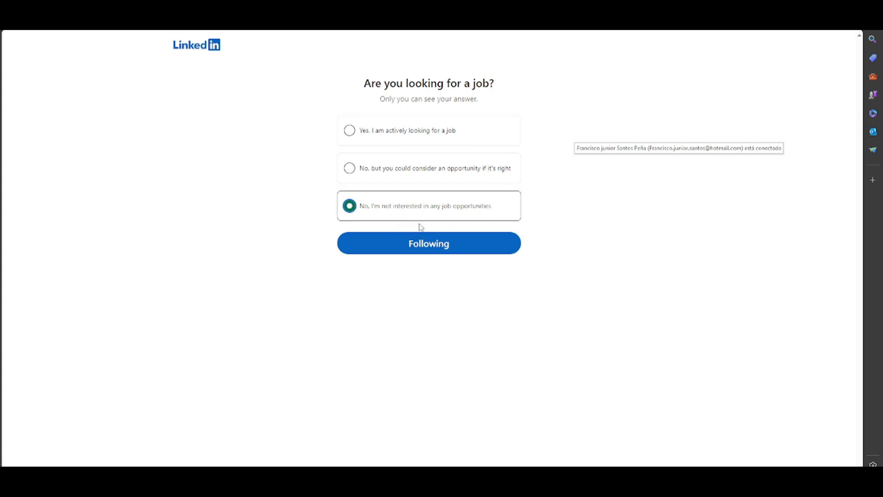
click(467, 249)
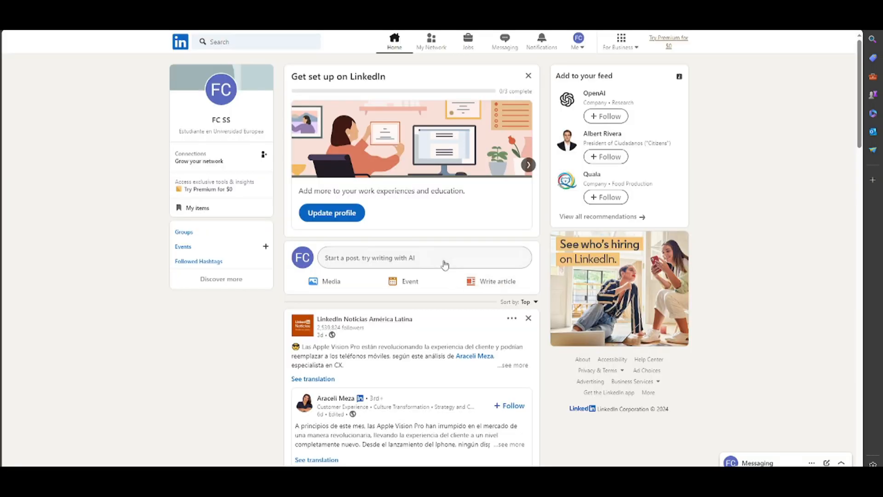
- Start a new post reading "hello word" and try to rewrite it with AI
click(443, 261)
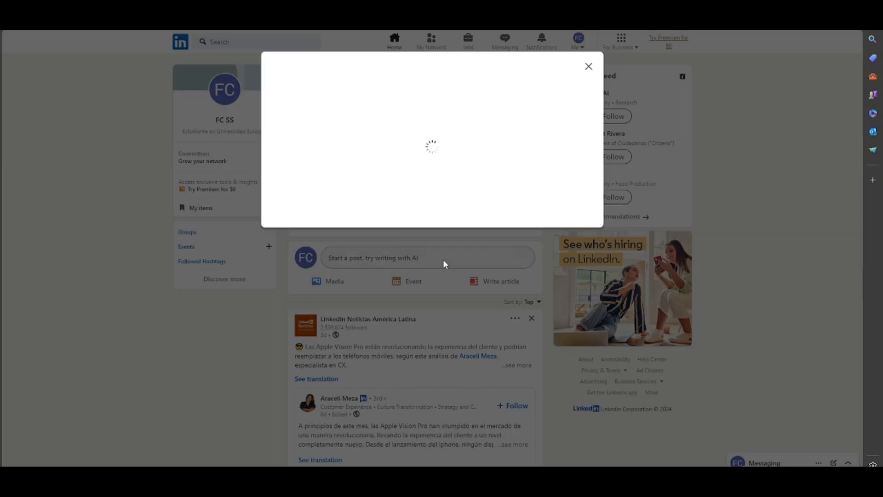
text(h)
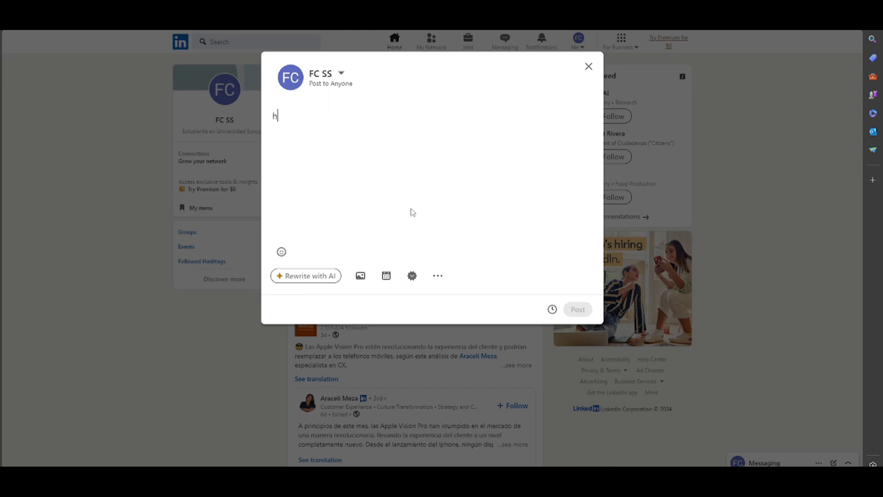
text(ello word)
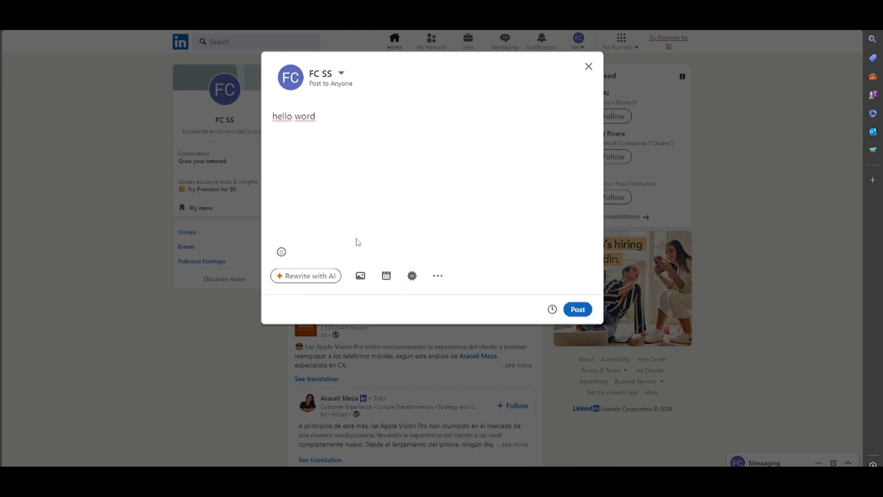
click(326, 276)
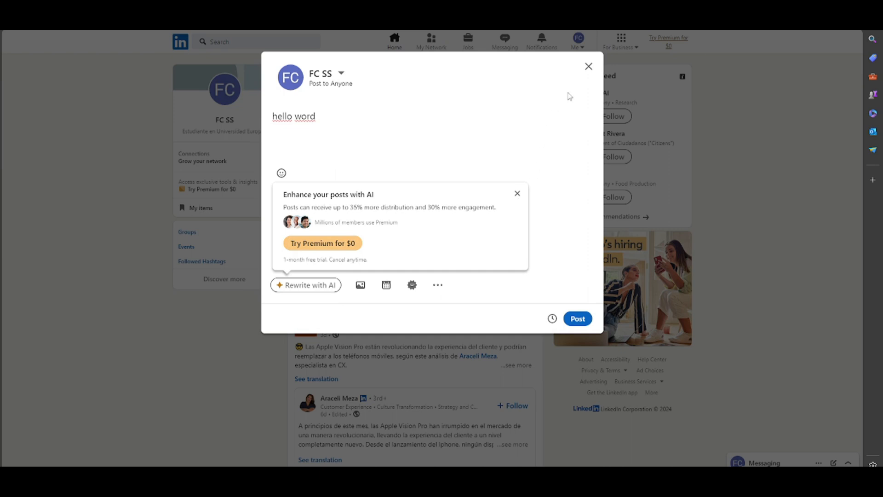
- Close the post editor and discard the unfinished post
click(588, 67)
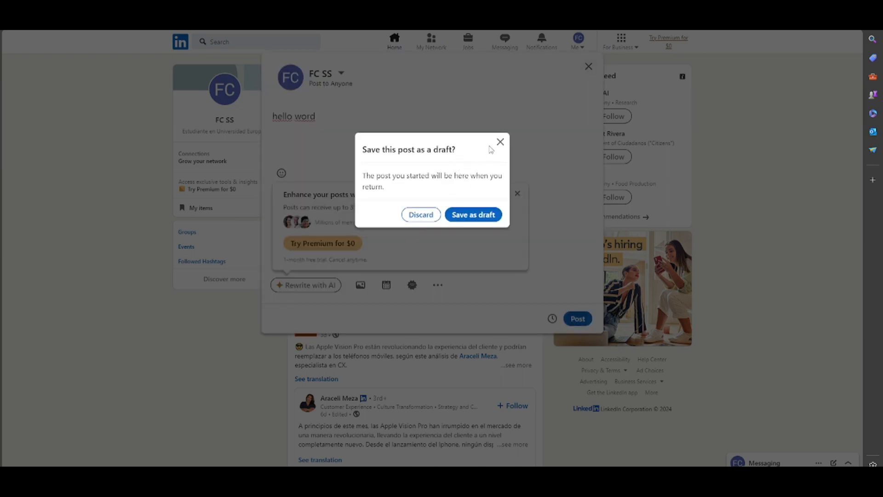
click(500, 142)
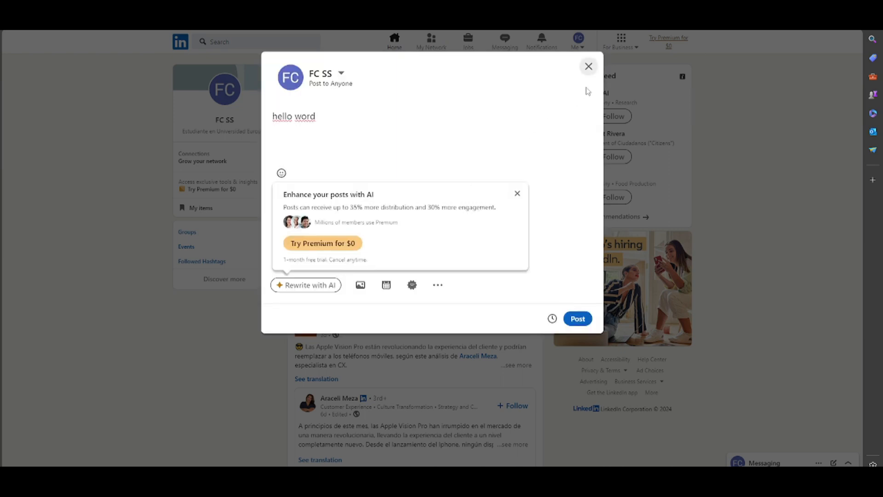
click(588, 66)
click(431, 218)
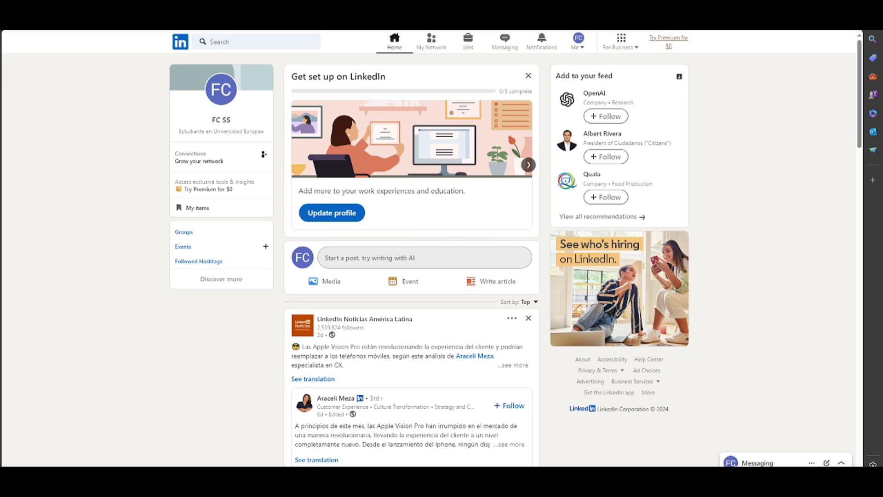
- Search for the suggested hashtag #hiring
key(alt+Tab)
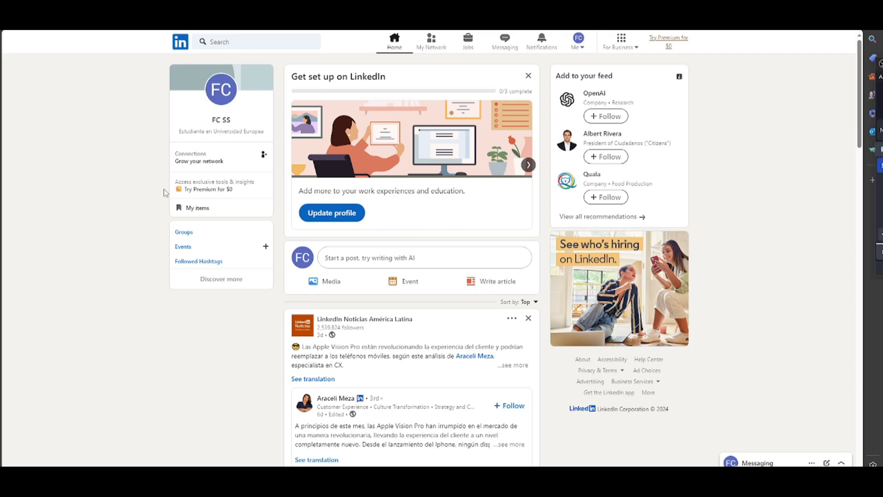
click(222, 42)
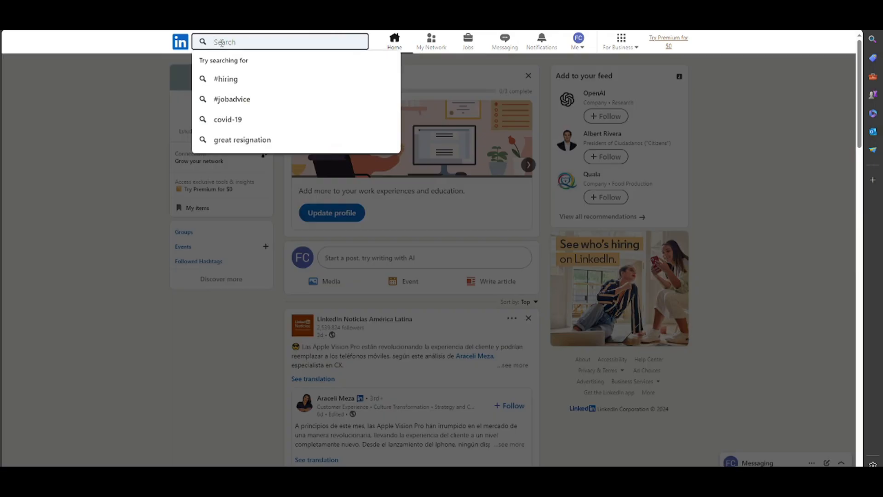
click(230, 80)
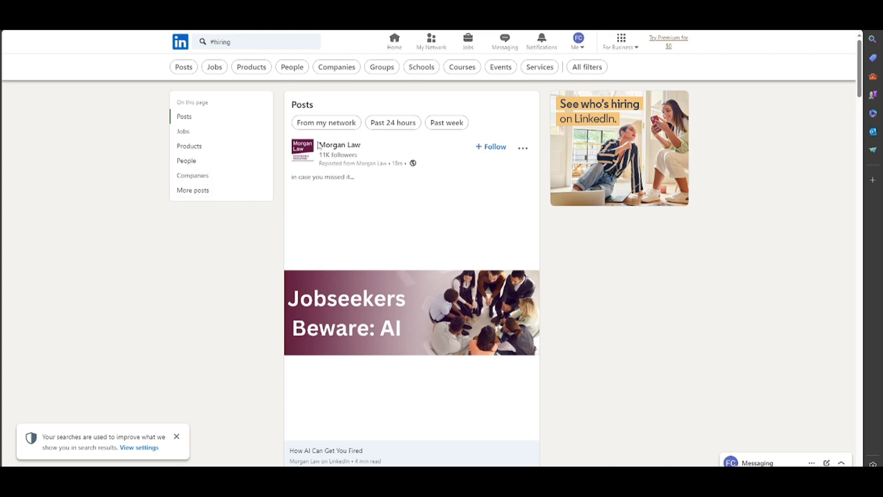
- Go to the Jobs section and open the form for posting a free job
click(469, 42)
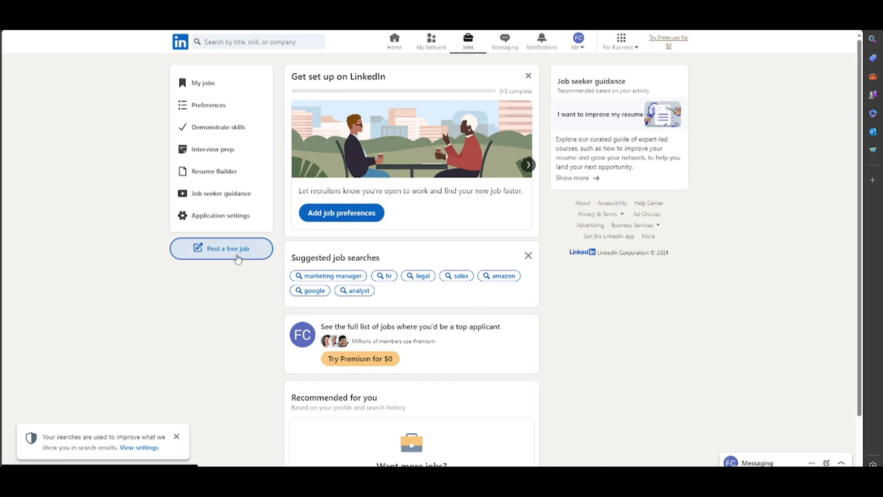
click(266, 245)
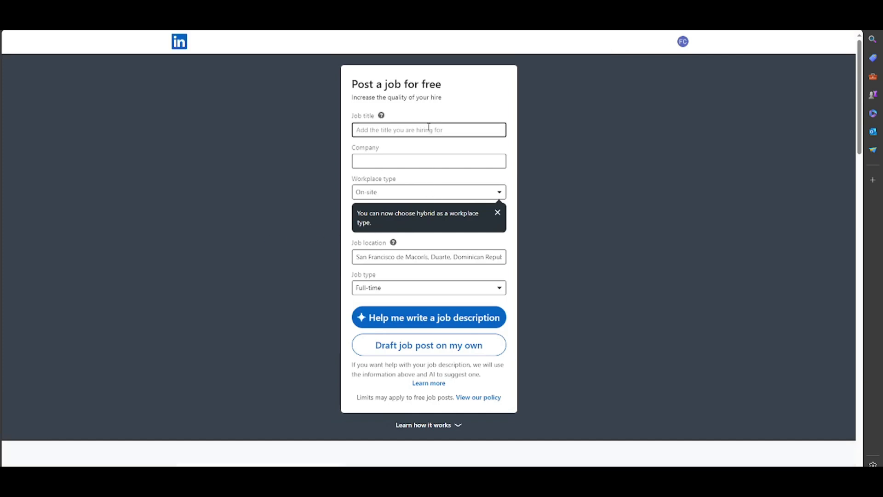
click(423, 162)
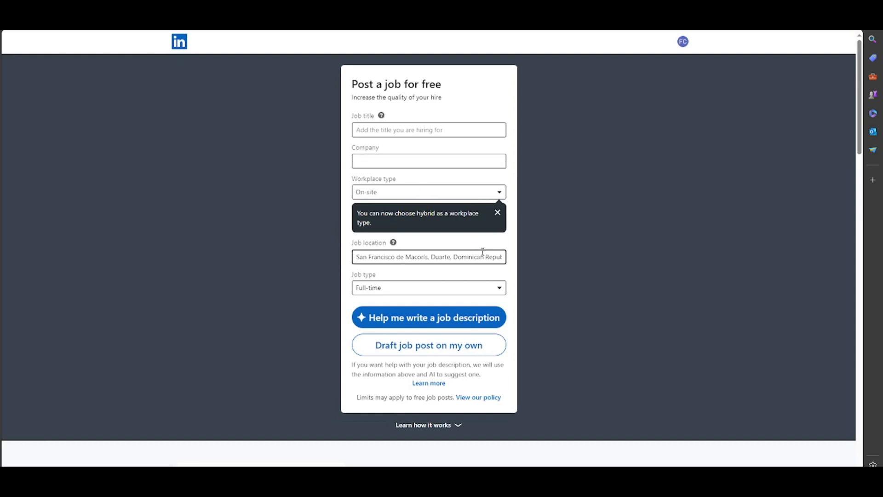
- Replace the job location with Mexico City, Mexico
drag(482, 251, 355, 256)
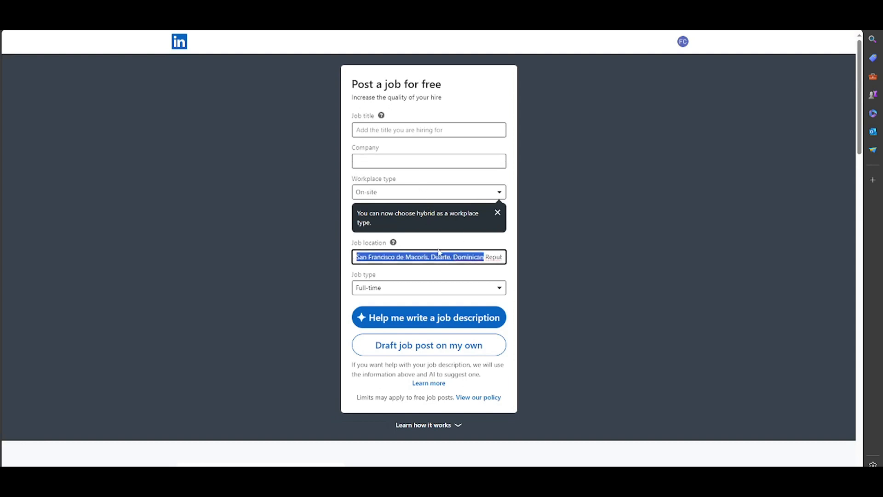
key(BackSpace)
key(ctrl+z)
right_click(473, 255)
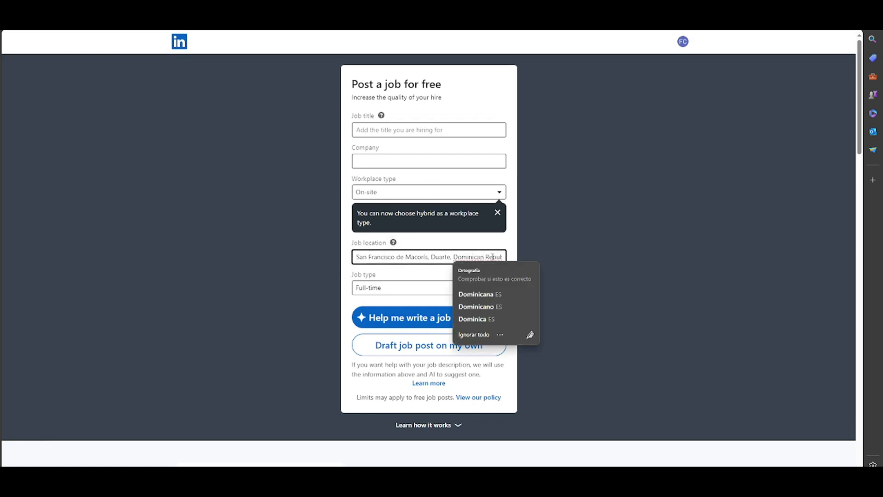
click(493, 257)
key(BackSpace)
key(BackSpace)
key(BackSpace)
key(BackSpace)
key(BackSpace)
key(BackSpace)
key(BackSpace)
key(BackSpace)
key(BackSpace)
key(BackSpace)
key(BackSpace)
key(BackSpace)
key(BackSpace)
key(BackSpace)
drag(490, 256, 335, 258)
key(BackSpace)
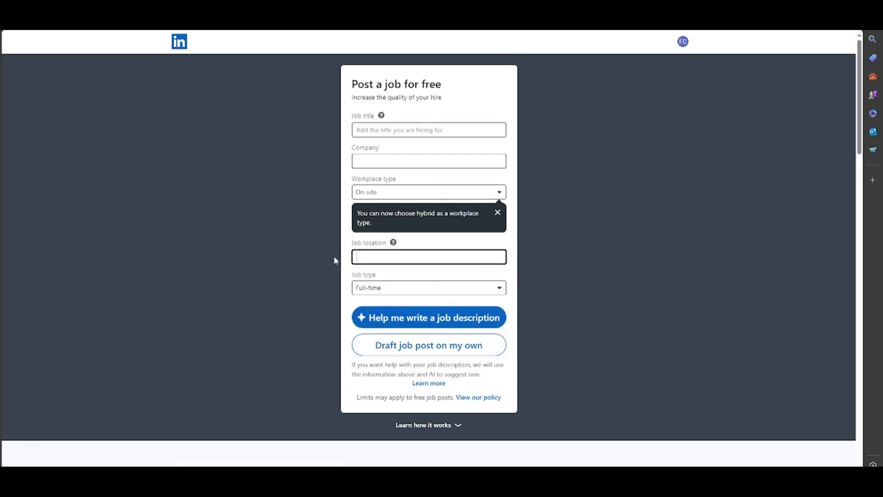
text(mex)
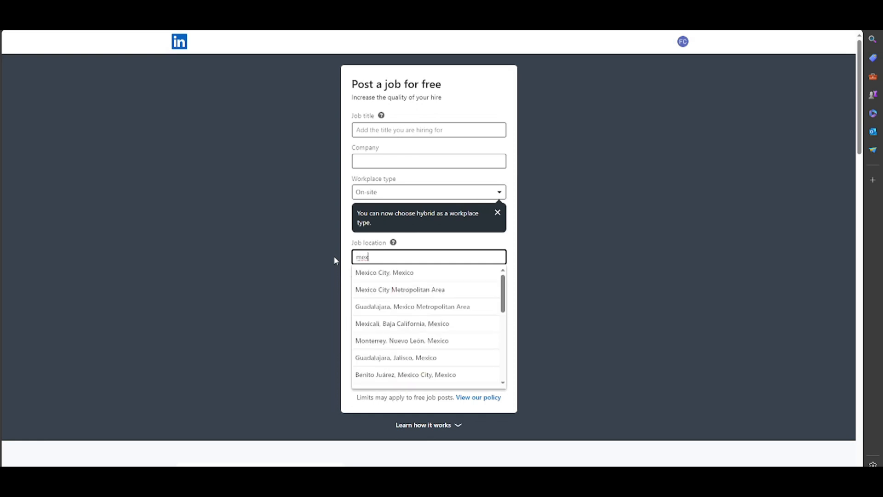
click(408, 277)
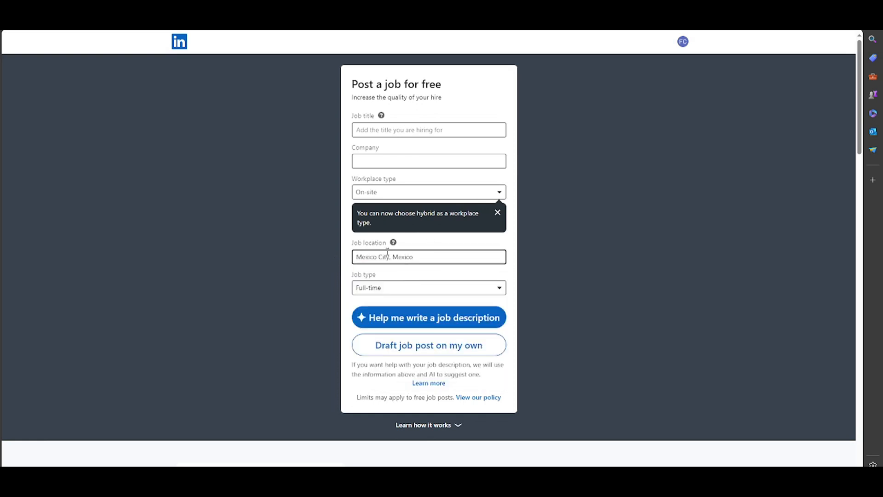
- Set the job type to Other
click(413, 296)
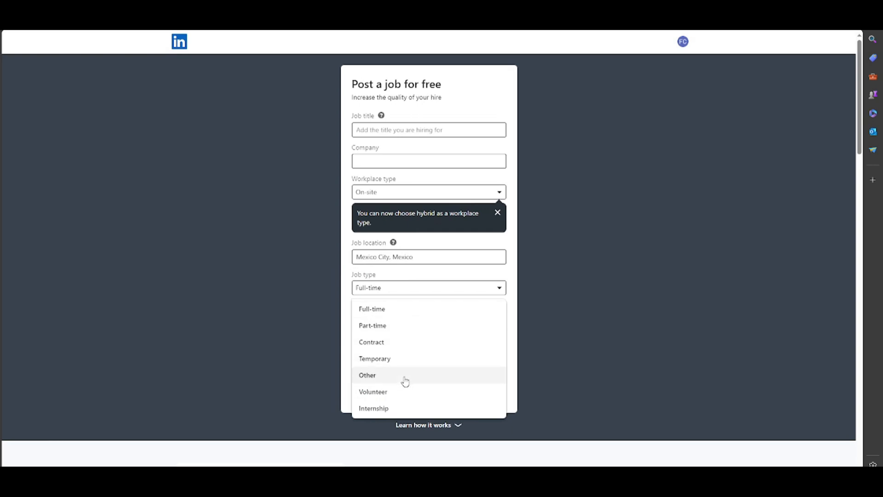
scroll(401, 407, down, 2)
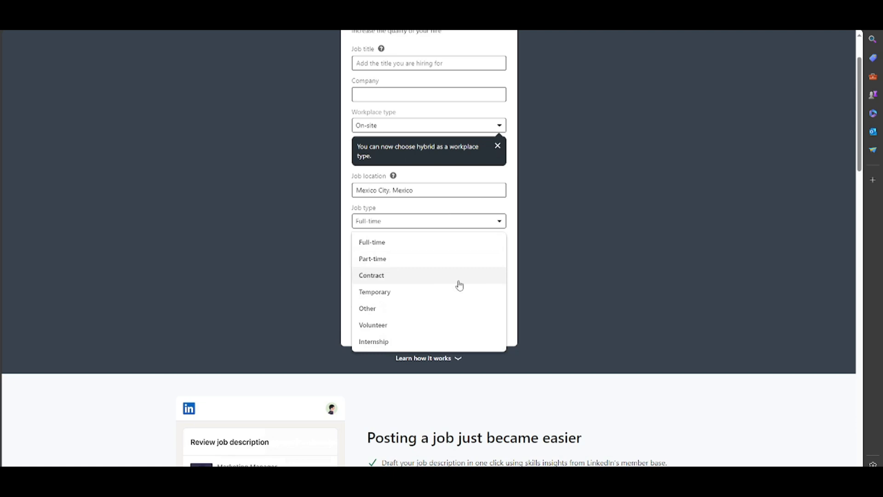
click(441, 308)
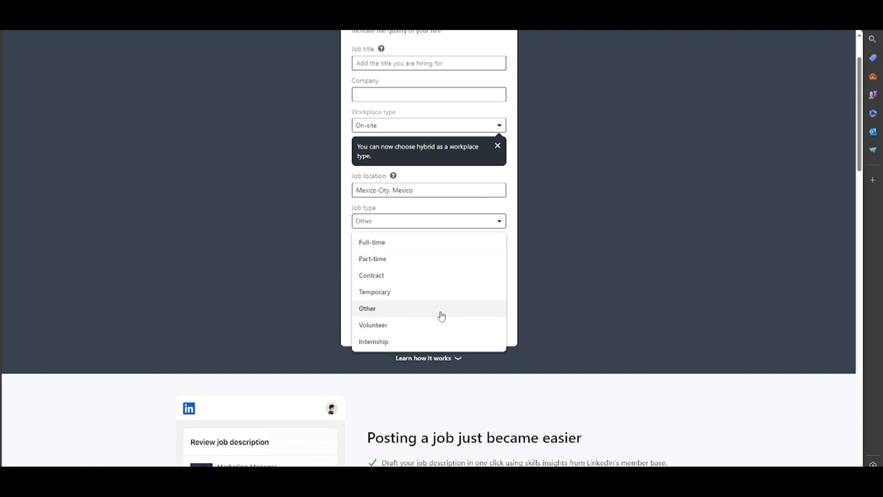
scroll(416, 193, up, 2)
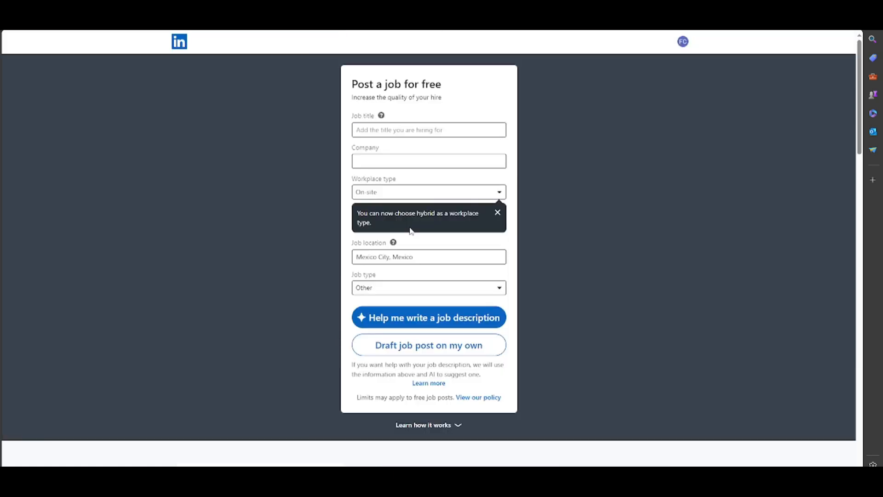
- Try to get AI help writing the job description with the job title and company left empty
click(415, 157)
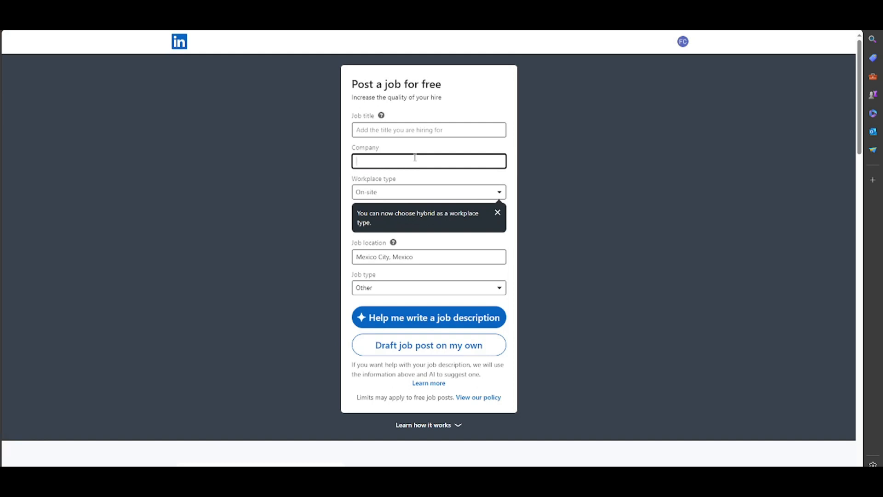
click(402, 125)
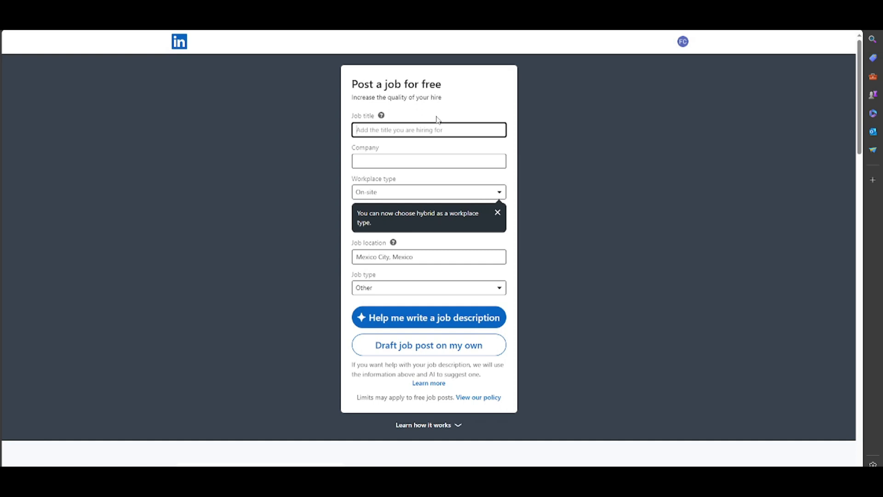
click(411, 315)
- Select Other as the job type again and set the job title to Editor in Chief
click(459, 293)
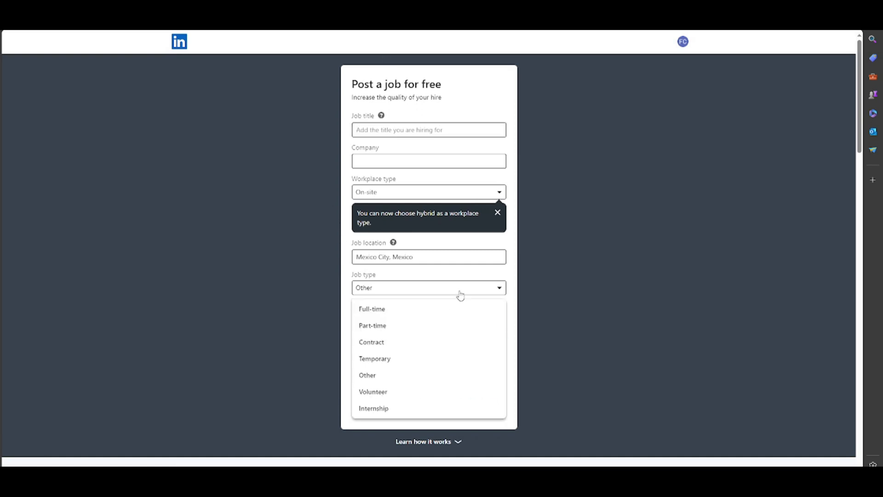
click(398, 376)
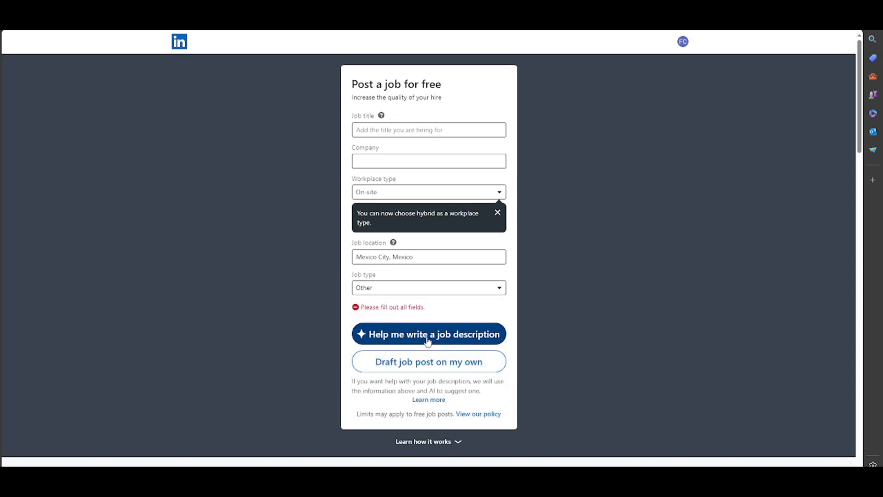
click(401, 133)
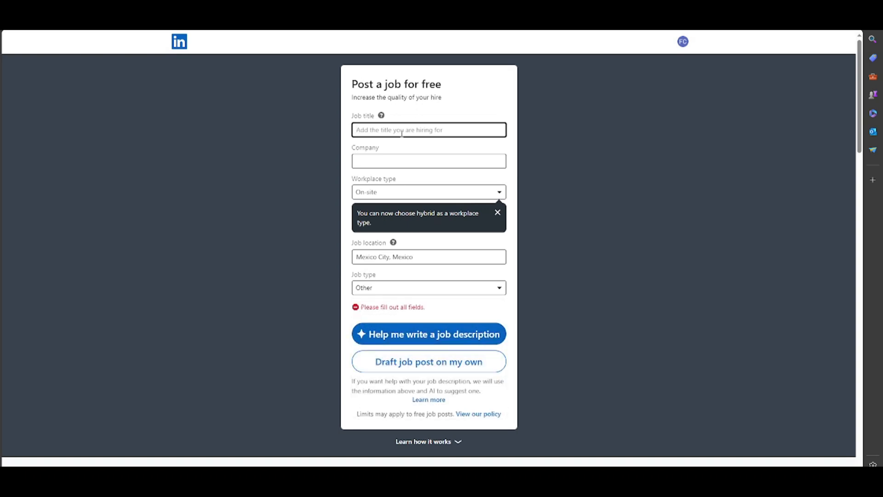
text(editor)
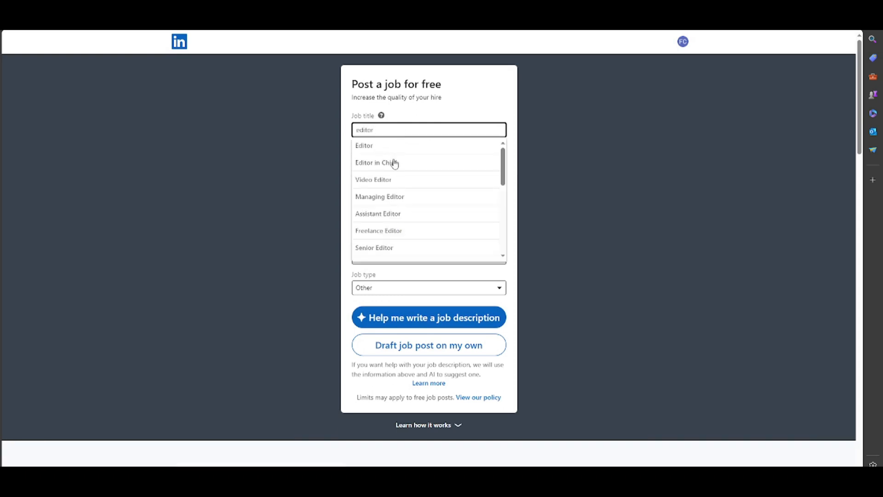
click(395, 161)
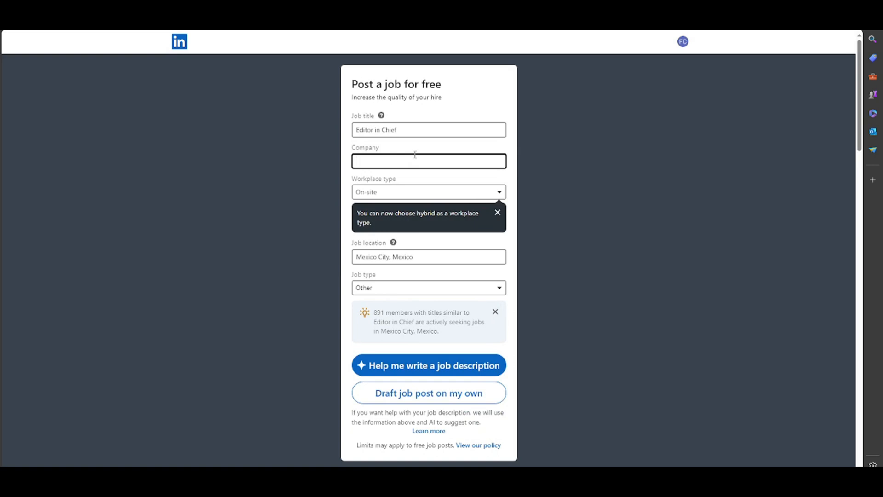
- Set the company to MANGO and request an AI-written job description
text(mango)
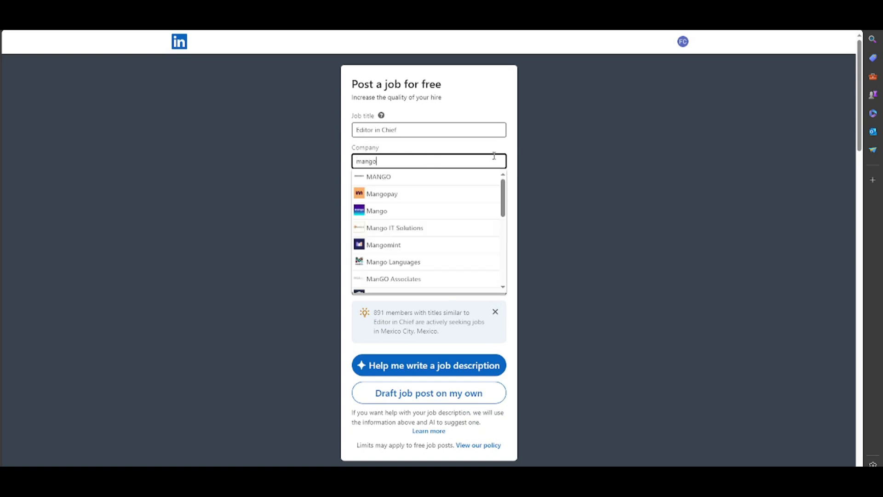
click(434, 178)
scroll(437, 203, down, 3)
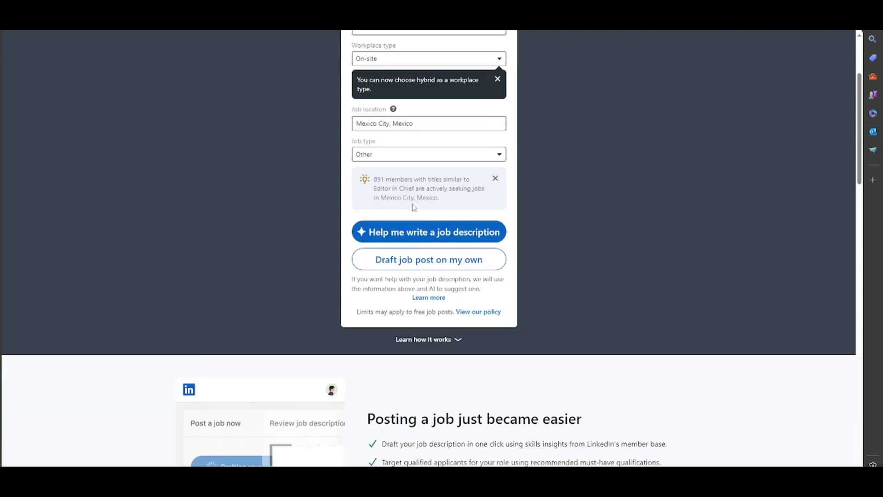
click(439, 237)
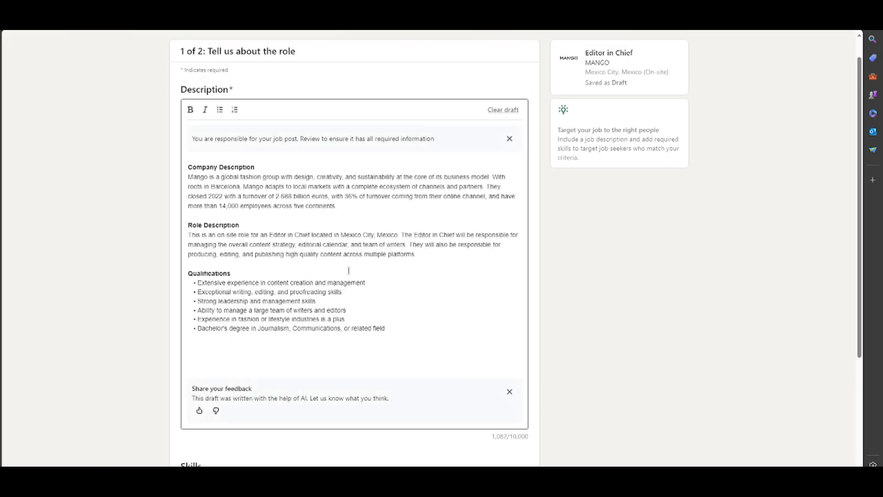
- Copy the whole generated job description, switch to ChatGPT and send it with the prompt "regrite this"
drag(404, 330, 181, 165)
key(ctrl+c)
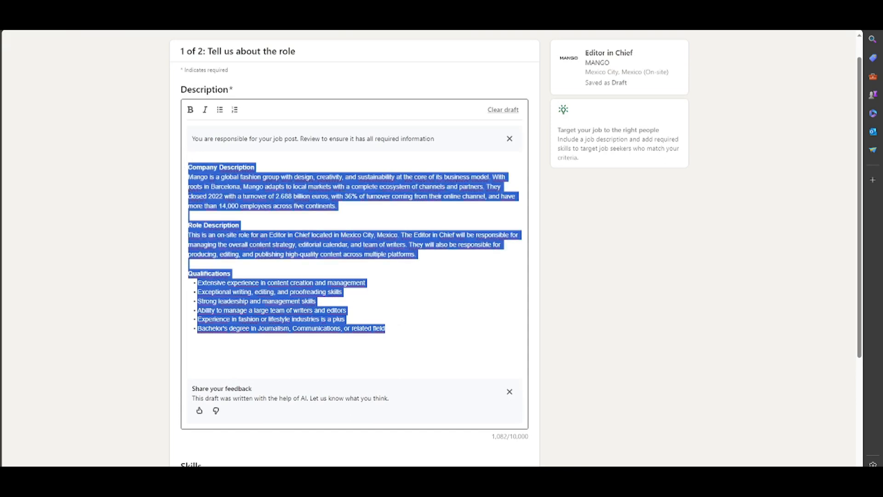
click(413, 10)
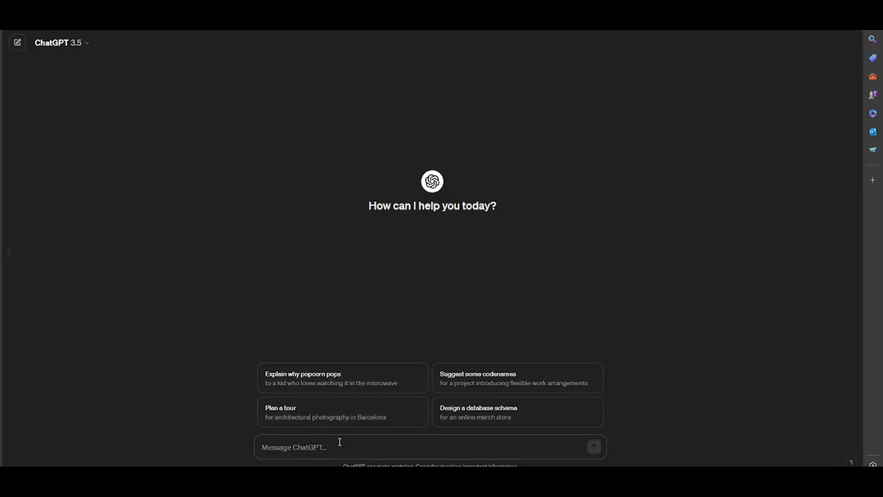
text(regr)
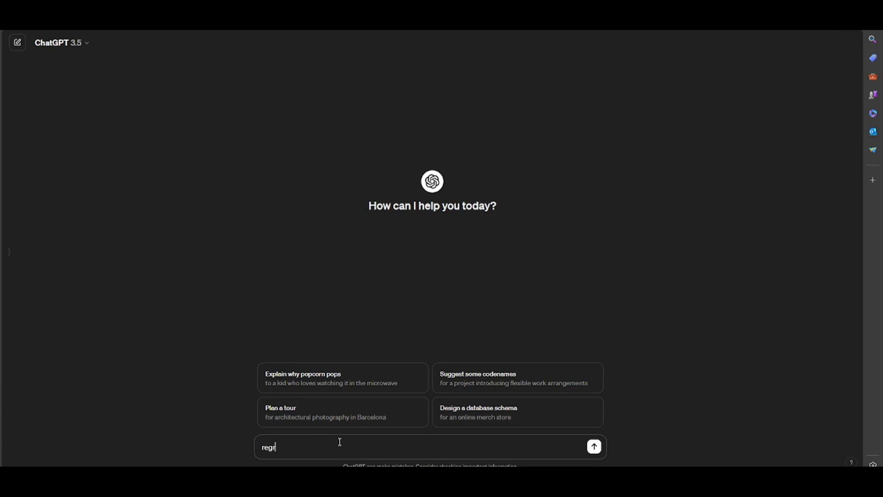
text(ite this)
key(ctrl+v)
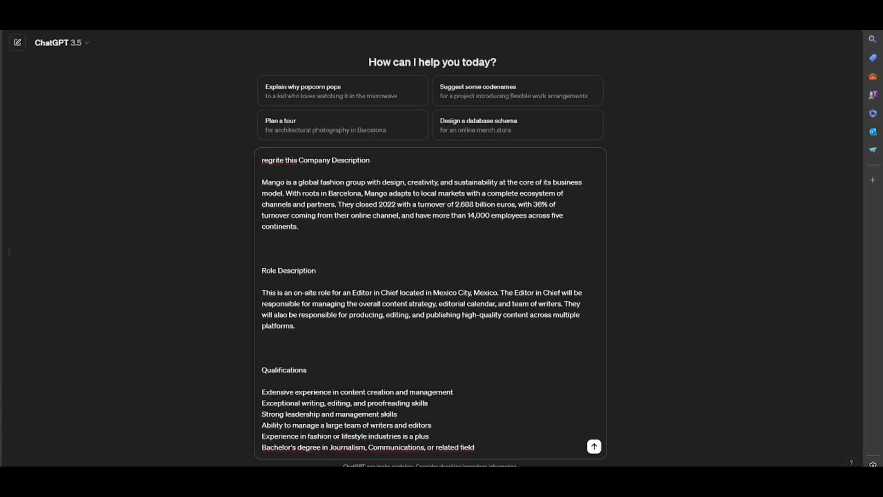
click(594, 446)
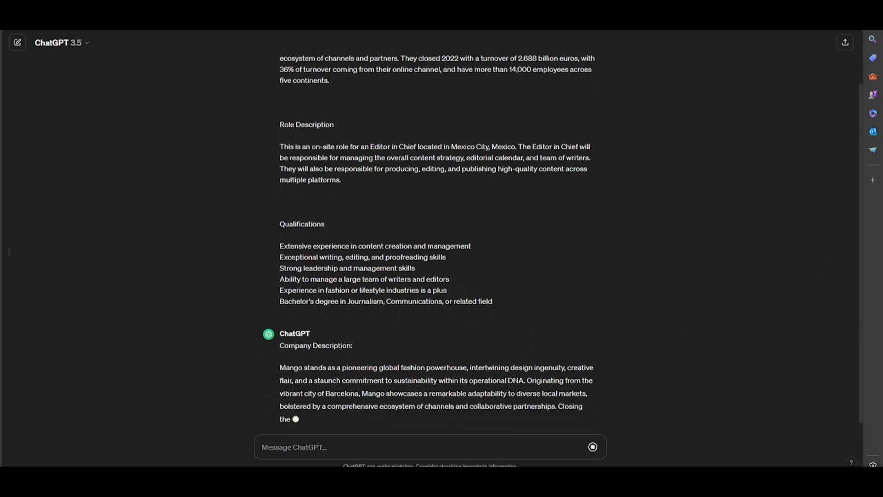
- Copy ChatGPT's rewritten job description and replace the description in the LinkedIn job post with it
scroll(361, 261, up, 8)
scroll(361, 261, down, 8)
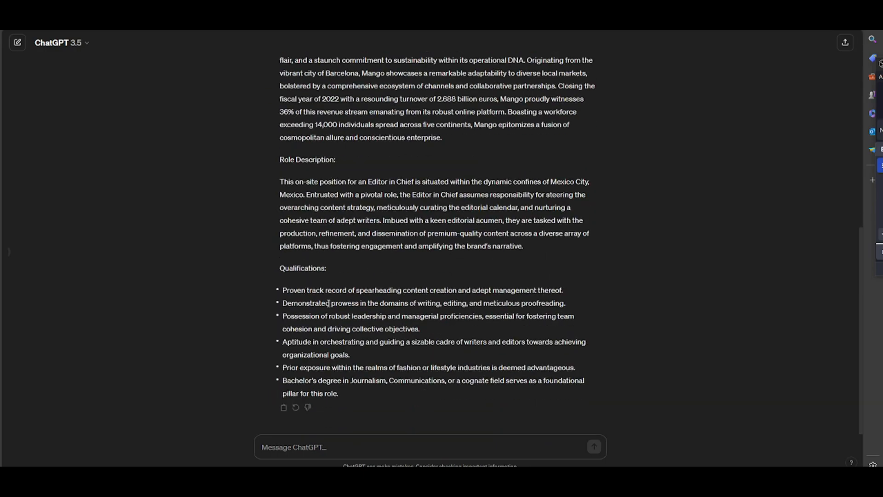
scroll(377, 256, up, 3)
click(81, 44)
click(496, 312)
drag(496, 312, 253, 178)
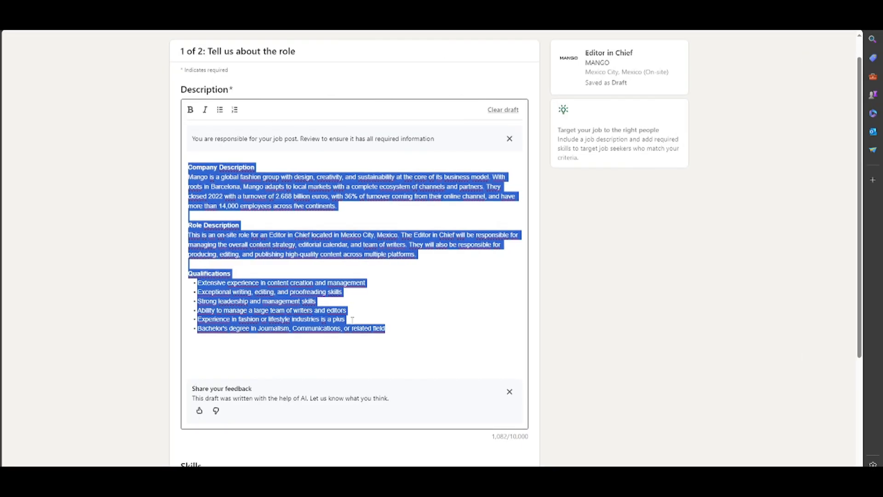
key(ctrl+v)
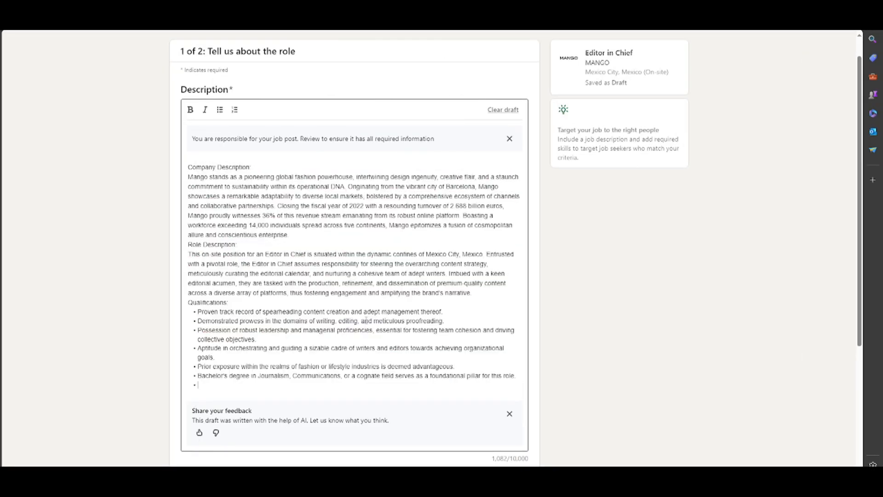
- Choose Podcast as the source for hearing about LinkedIn jobs, review the description and continue to the applicant settings
scroll(388, 275, down, 4)
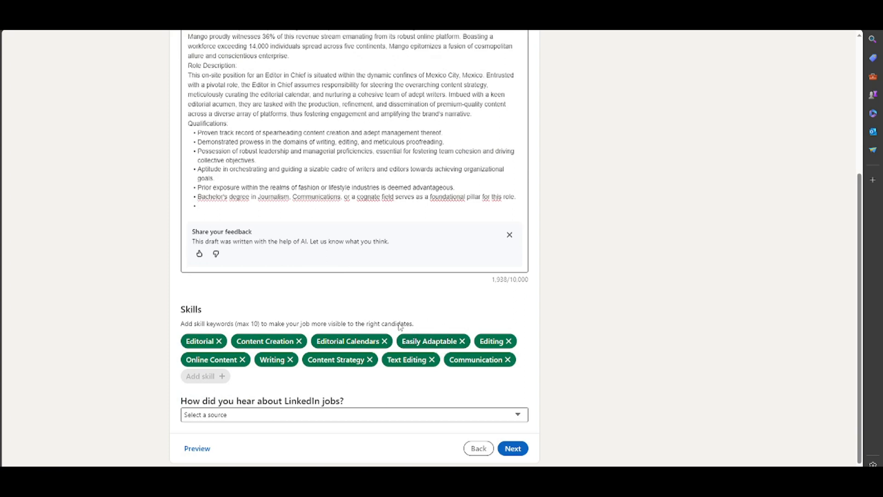
click(329, 415)
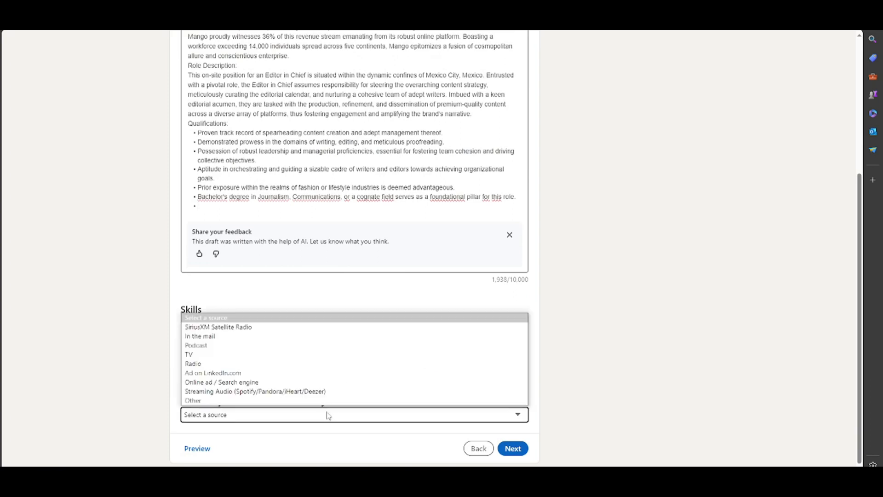
click(256, 348)
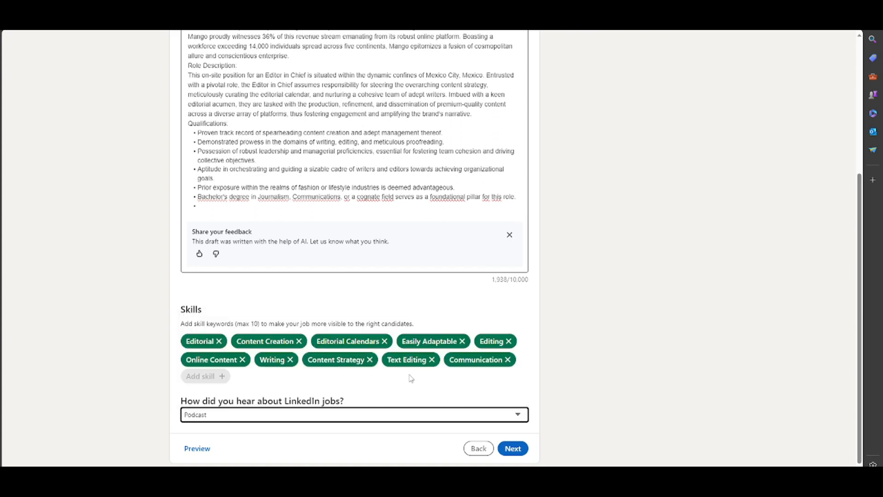
scroll(430, 327, up, 5)
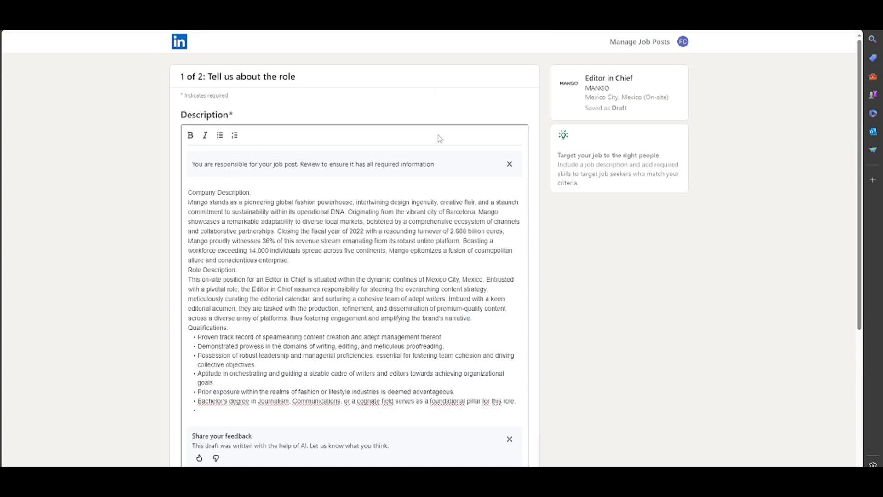
scroll(502, 138, down, 5)
click(513, 448)
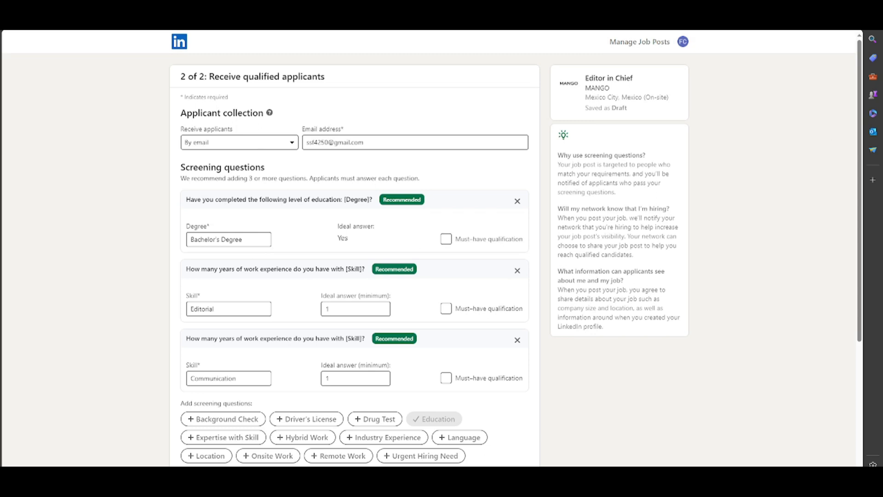
- Mark the Bachelor's Degree and Editorial experience screening questions as must-have qualifications
key(alt+Tab)
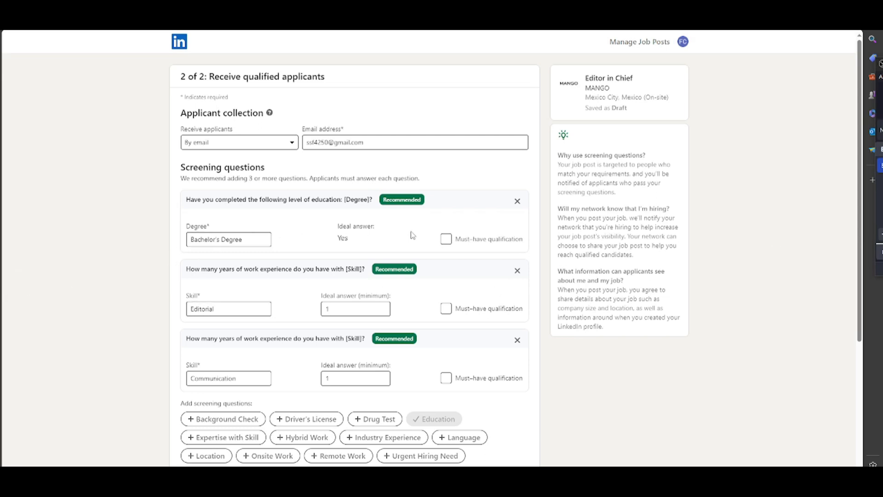
click(448, 242)
click(198, 308)
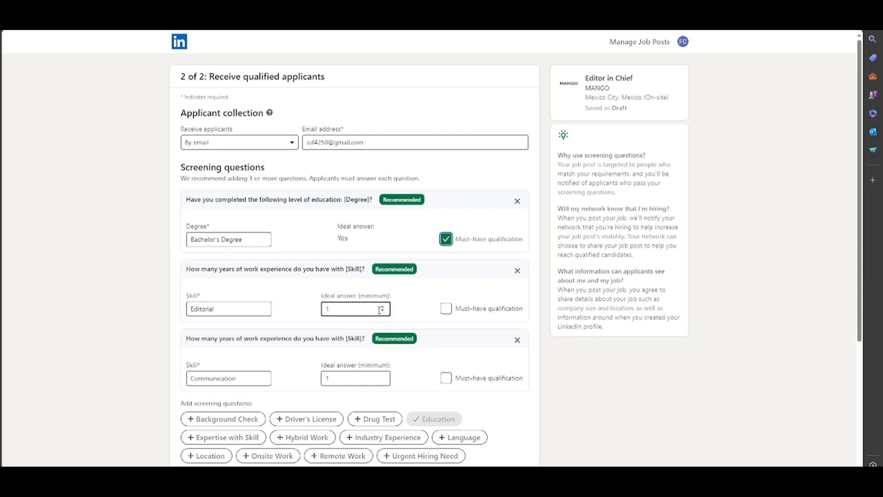
click(446, 309)
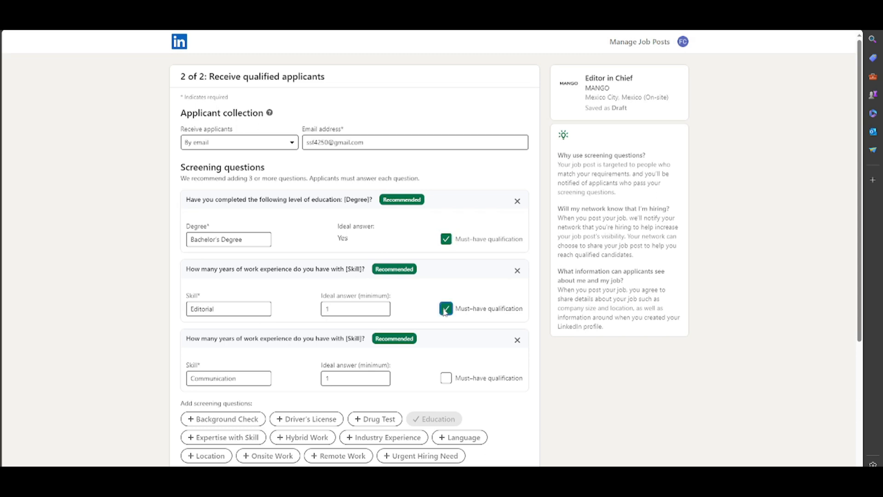
- Review the remaining screening questions and the qualification setting, and continue with the job post
scroll(446, 310, down, 3)
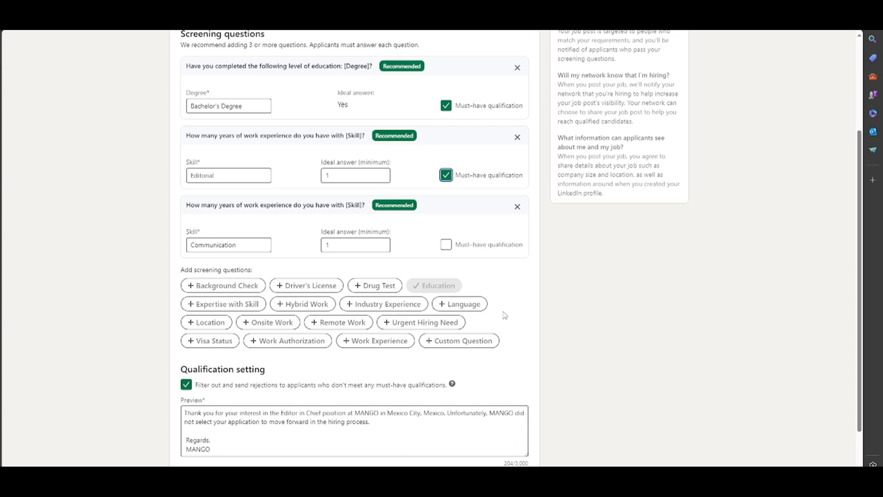
scroll(409, 322, down, 1)
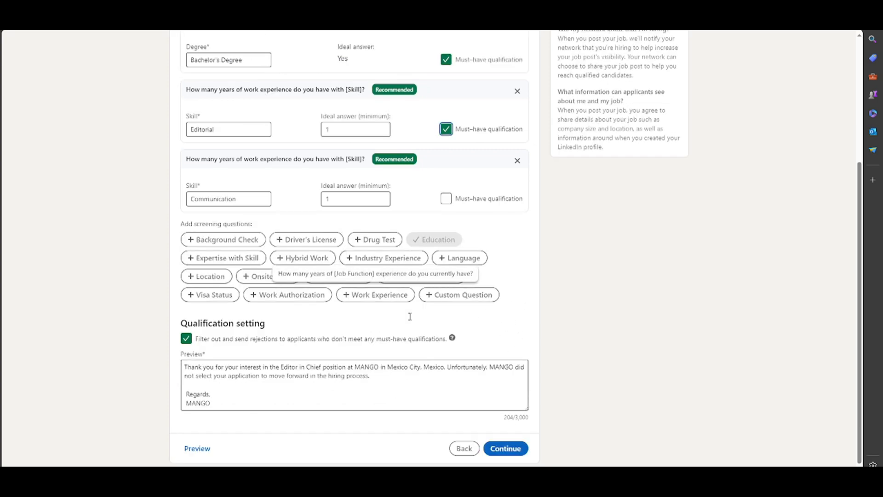
scroll(411, 321, up, 4)
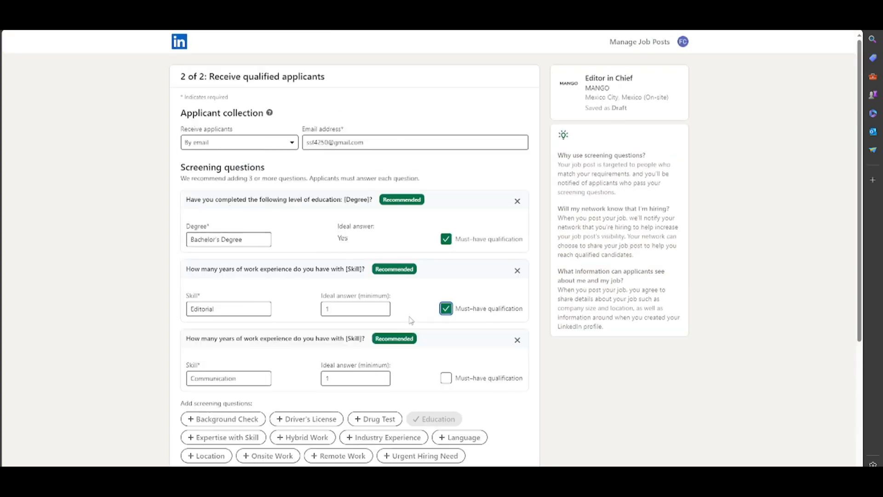
scroll(410, 321, down, 4)
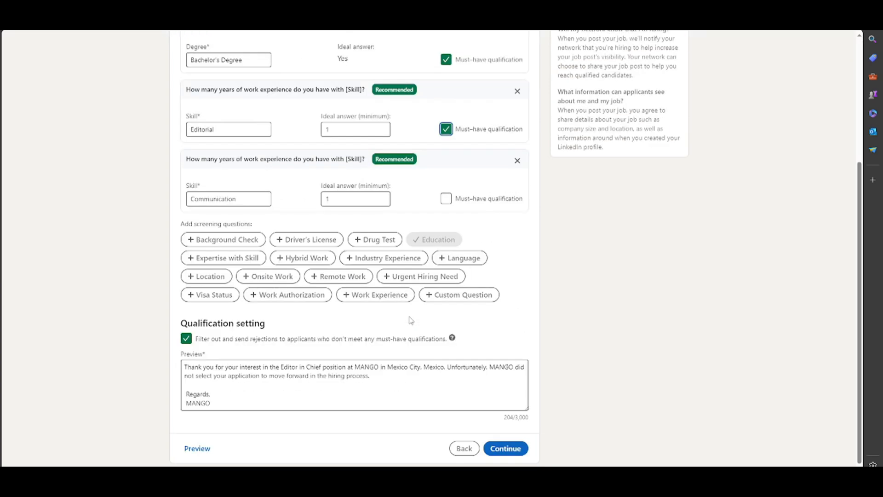
click(493, 450)
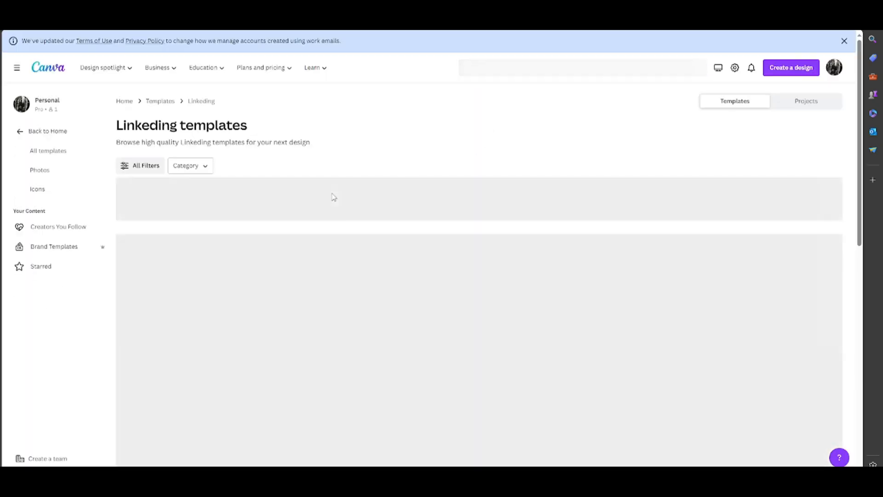
- Browse Canva's LinkedIn templates and open the Gray and Orange Simple LinkedIn Profile Picture template for editing
scroll(342, 200, down, 3)
scroll(342, 200, down, 3)
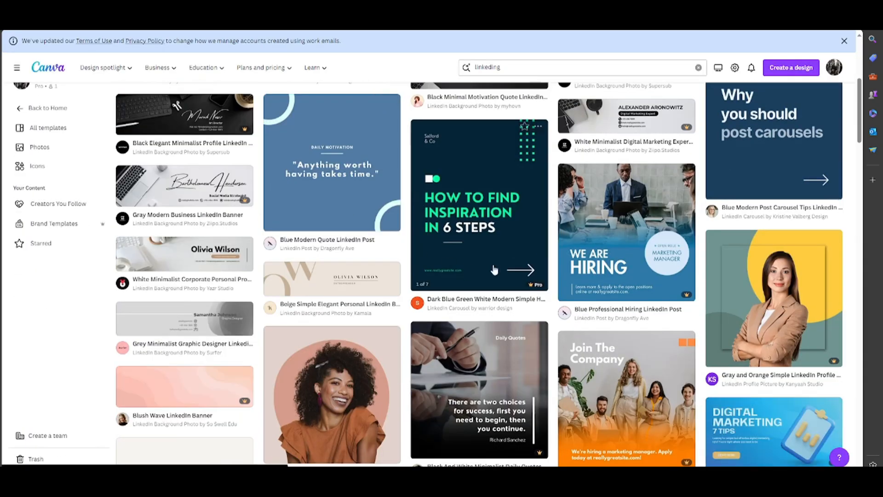
scroll(460, 206, down, 4)
scroll(460, 205, down, 2)
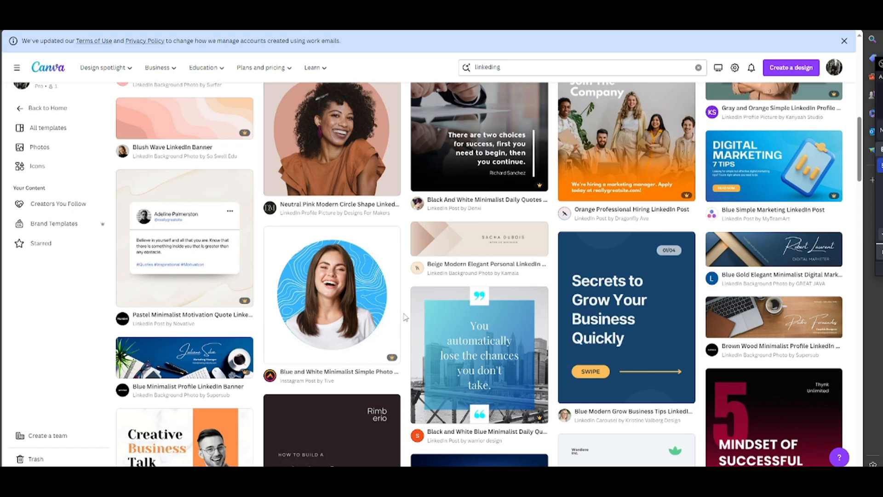
scroll(404, 318, up, 4)
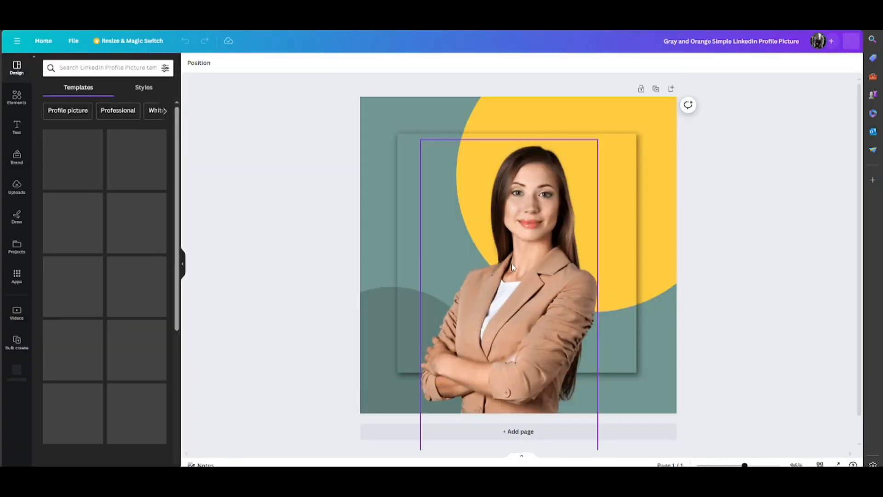
- Delete the woman's photo from the template and recolour the large yellow circle with the Brand Kit green
click(511, 235)
key(Delete)
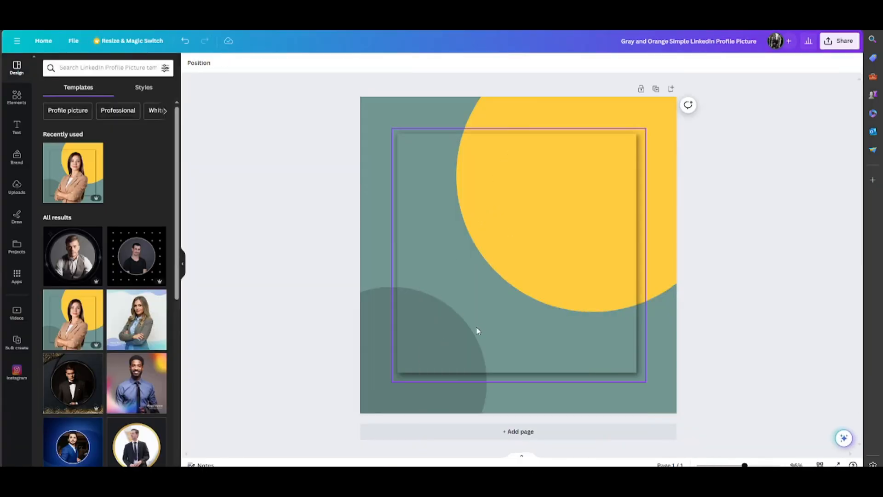
click(607, 130)
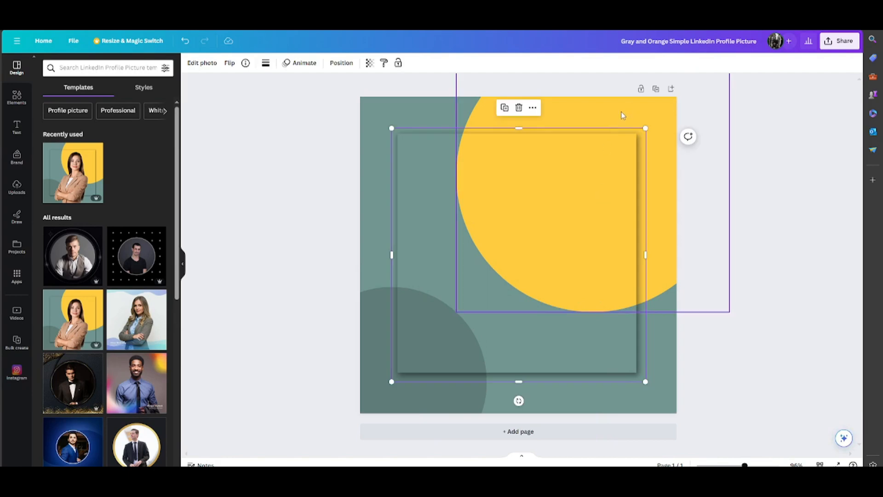
click(624, 114)
click(232, 68)
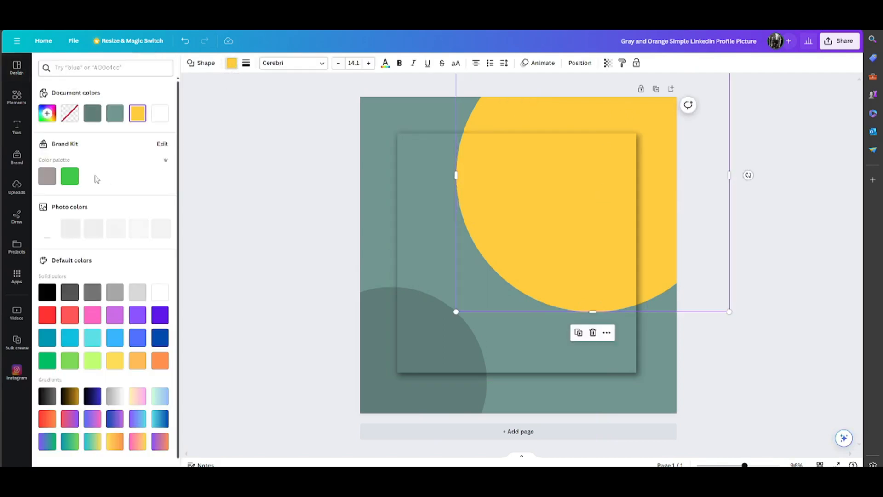
click(69, 177)
- Delete the shadowed square frame from the design and select the page background
click(406, 227)
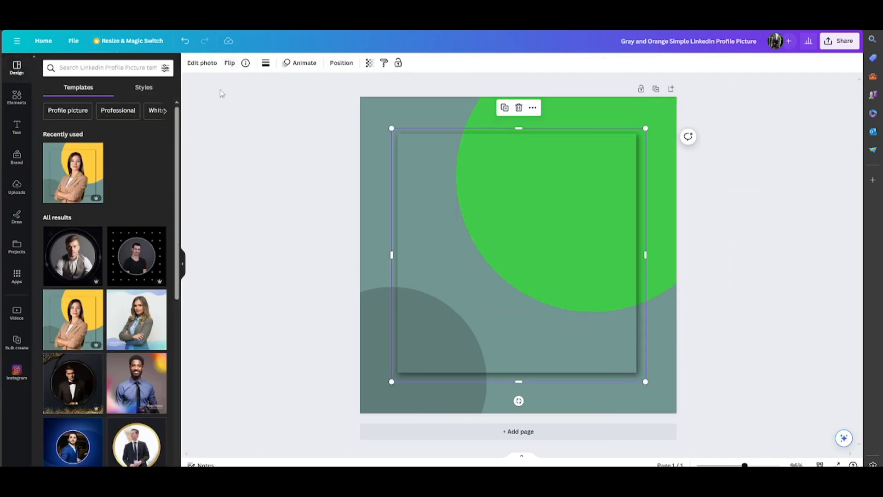
click(497, 197)
click(428, 262)
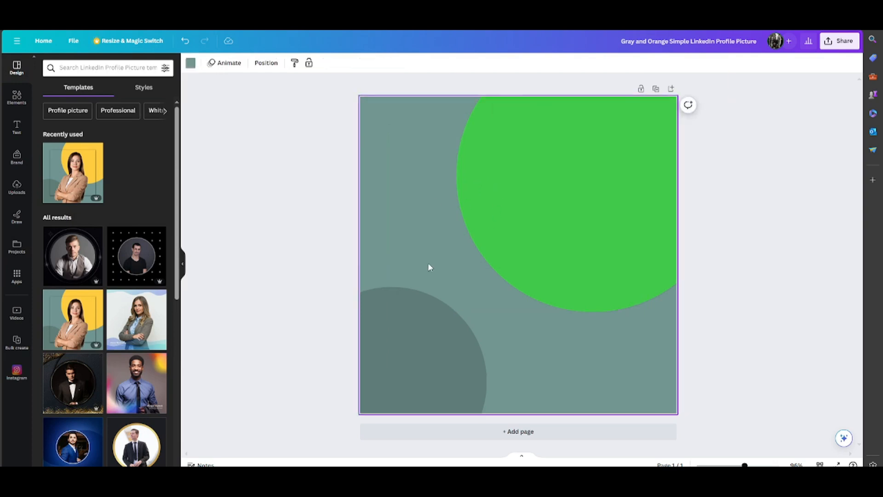